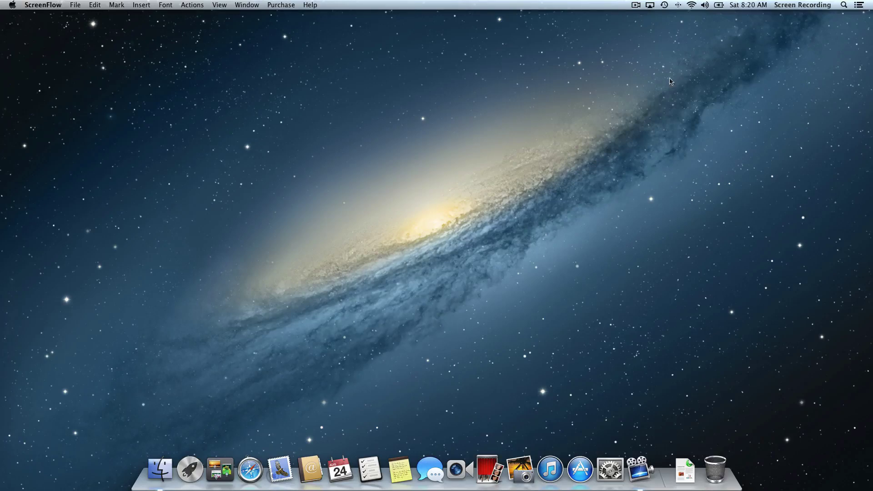
# Step: Launch Remote Desktop from Spotlight and set its Dock icon to Keep in Dock
pyautogui.click(842, 7)
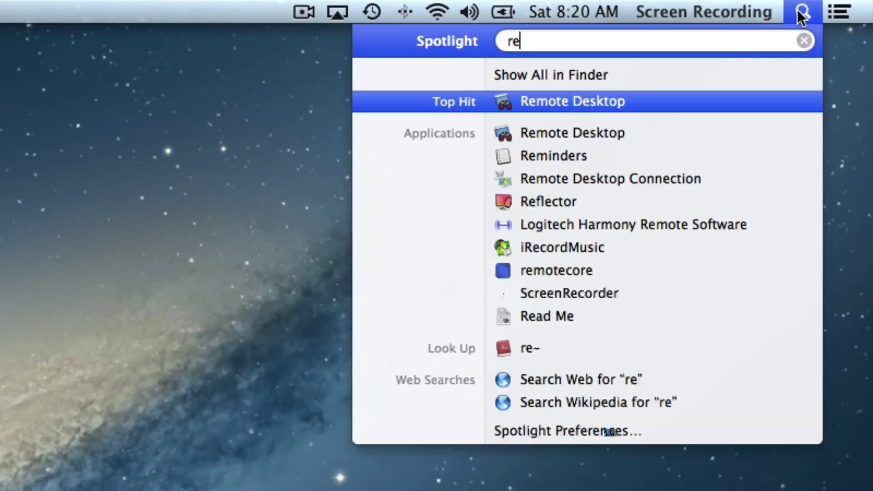
pyautogui.click(800, 13)
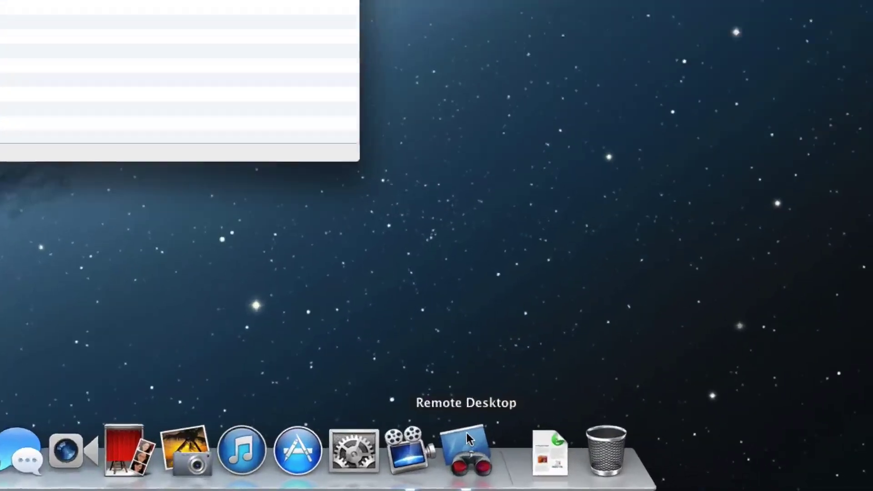
pyautogui.rightClick(655, 462)
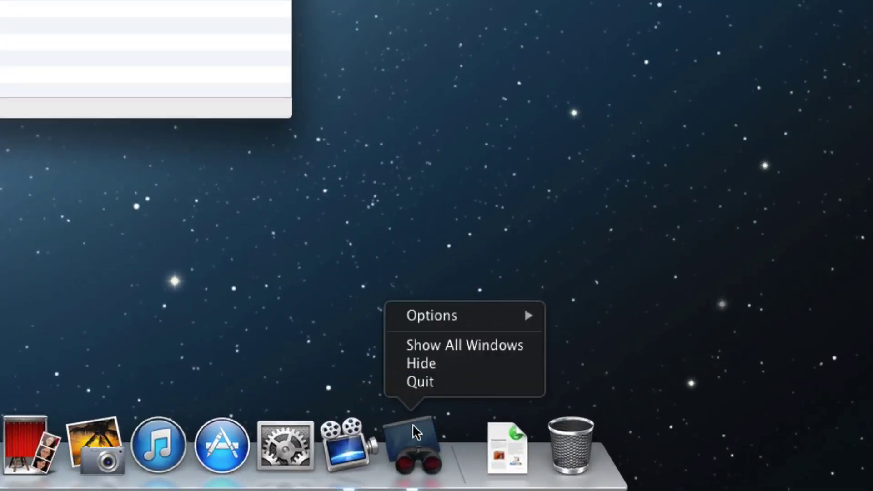
pyautogui.moveTo(444, 318)
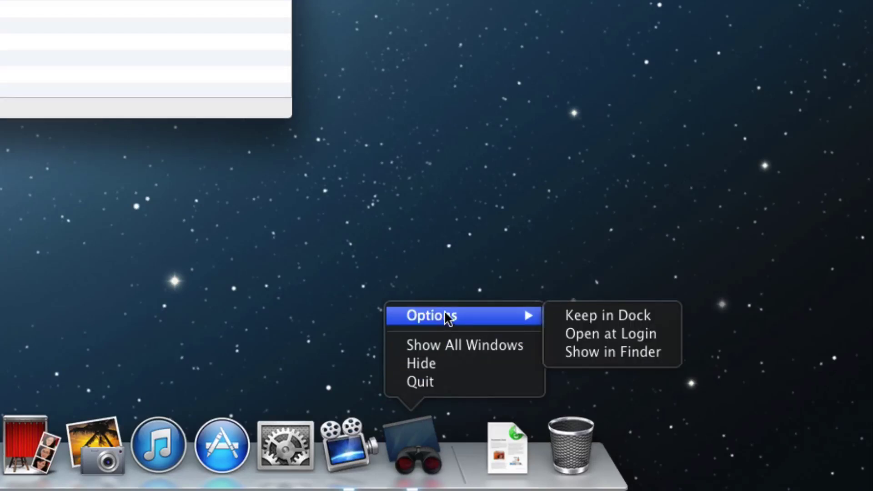
pyautogui.click(635, 318)
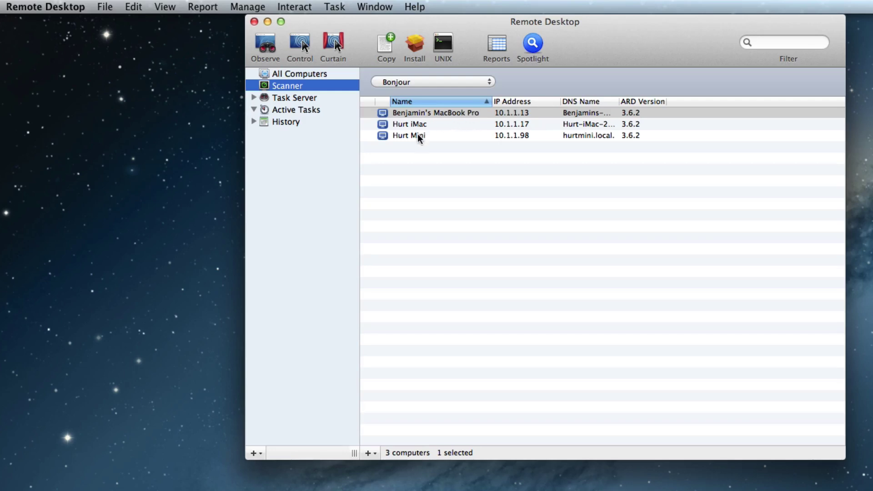
# Step: Add Hurt Mini as a managed computer with its login user name and password
pyautogui.click(434, 135)
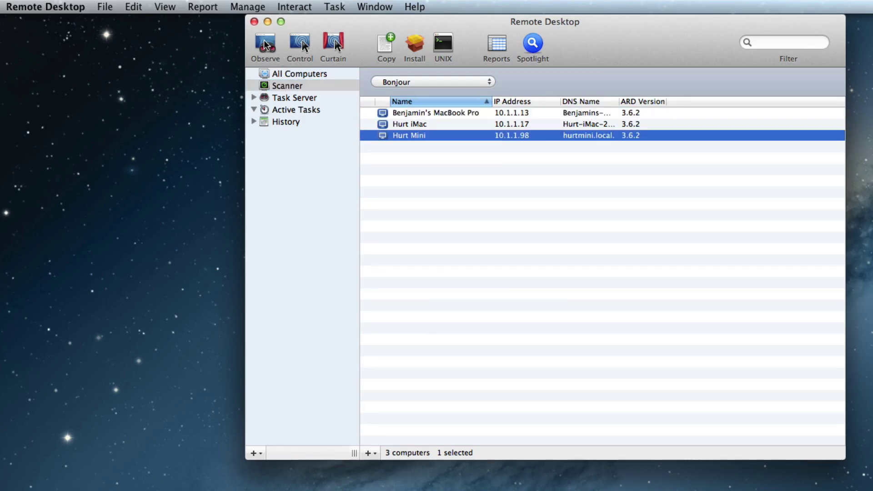
pyautogui.press('super+shift+a')
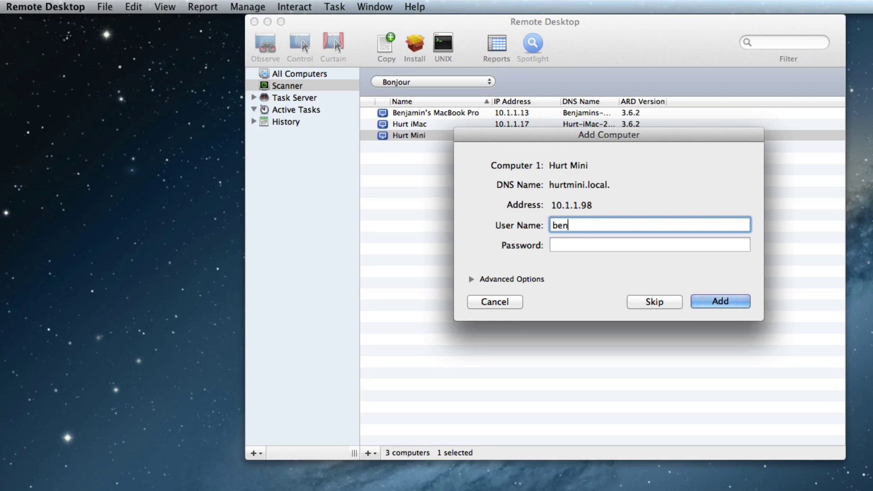
pyautogui.write('benhurt')
pyautogui.press('Tab')
pyautogui.write('••••••')
pyautogui.press('Return')
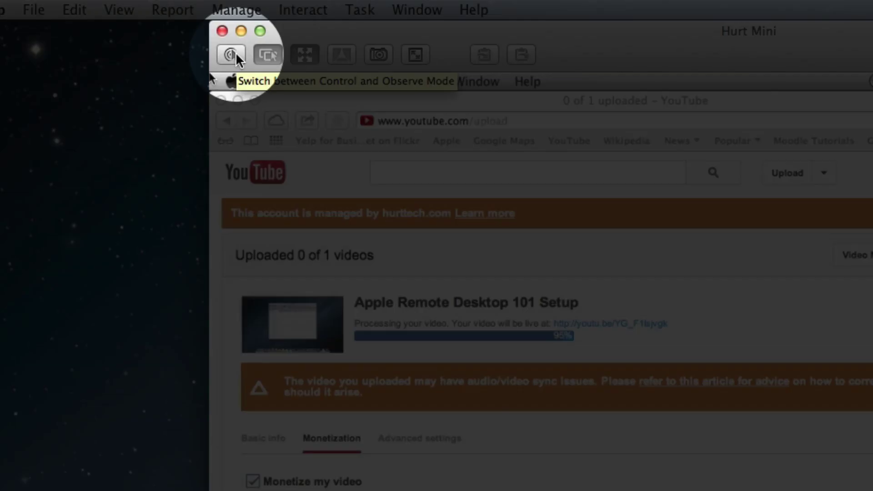
# Step: Open Hurt Mini's remote screen showing the YouTube upload page
pyautogui.click(232, 54)
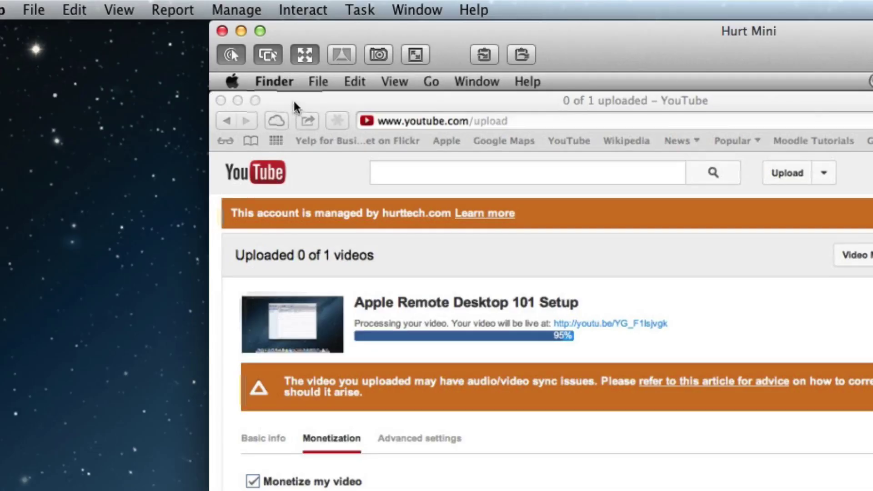
# Step: Nudge the remote Safari window slightly right and switch to Control mode on Hurt Mini
pyautogui.click(293, 100)
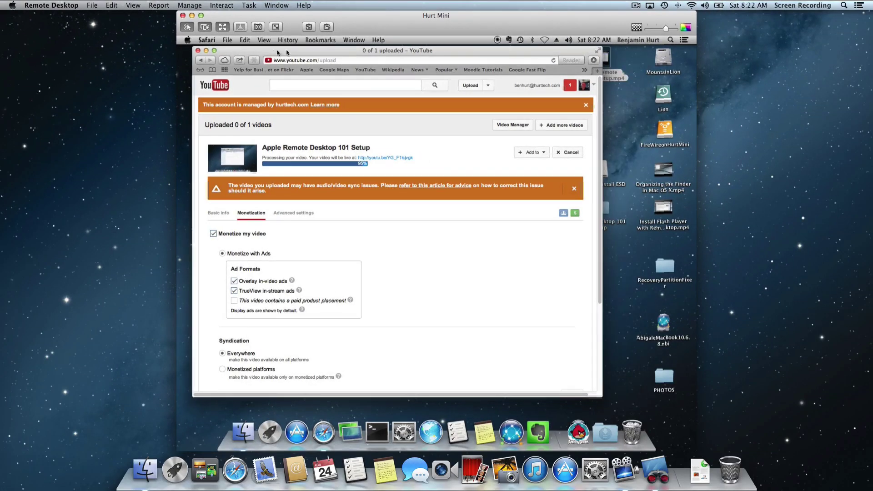
pyautogui.moveTo(274, 53); pyautogui.dragTo(293, 52)
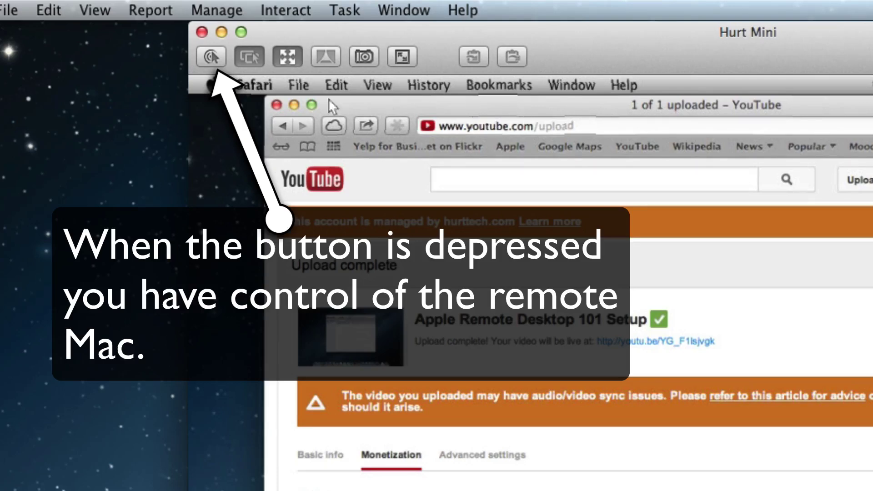
pyautogui.click(213, 57)
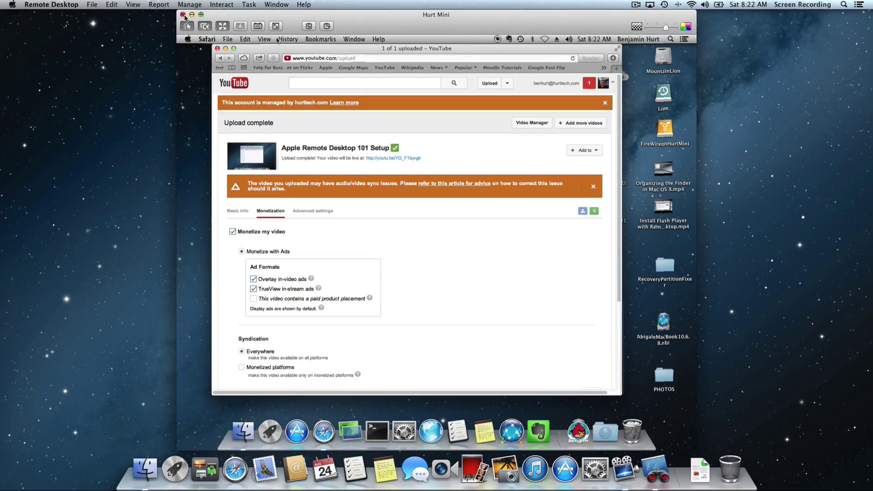
# Step: Close the Hurt Mini window, check the three scanned Macs, and return to the Scanner list
pyautogui.click(182, 15)
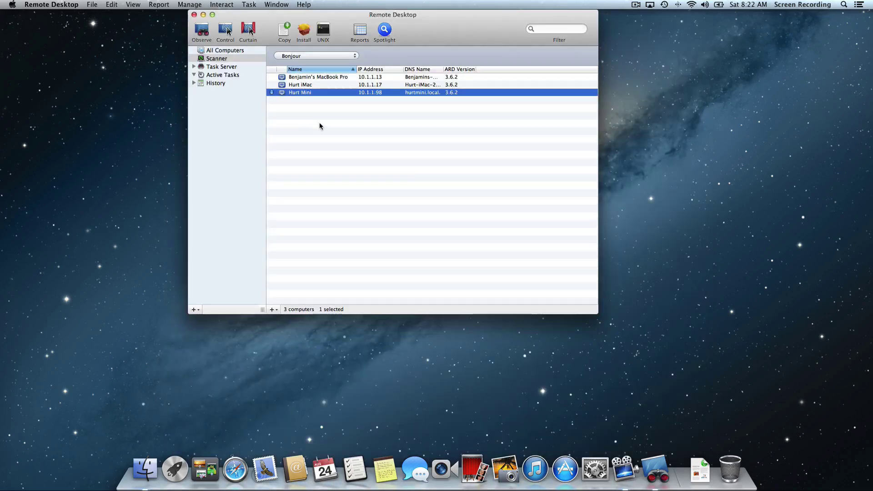
pyautogui.click(320, 77)
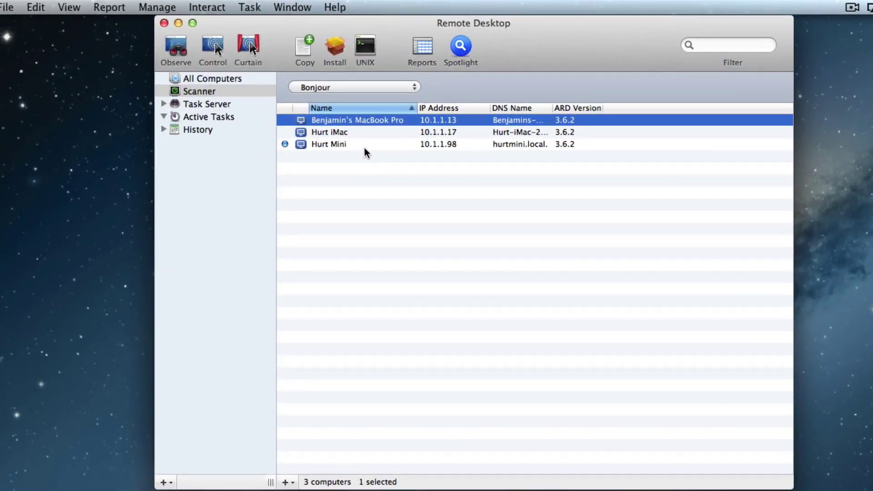
pyautogui.click(286, 144)
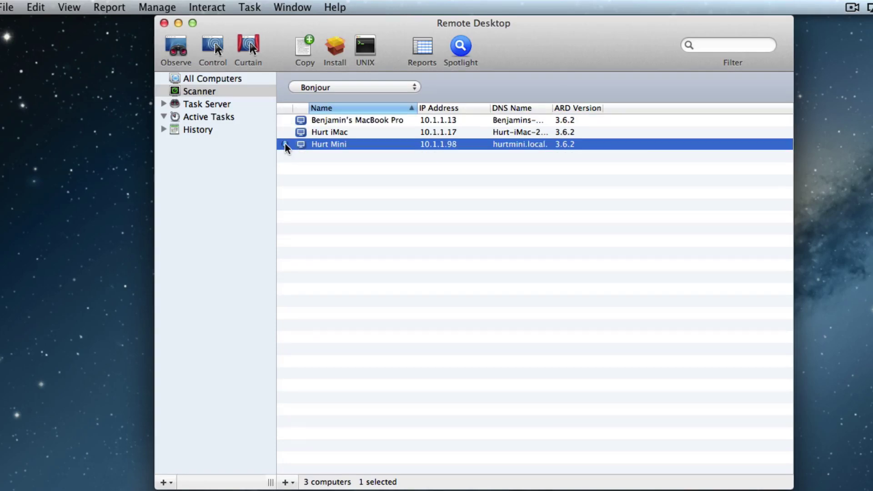
pyautogui.click(288, 132)
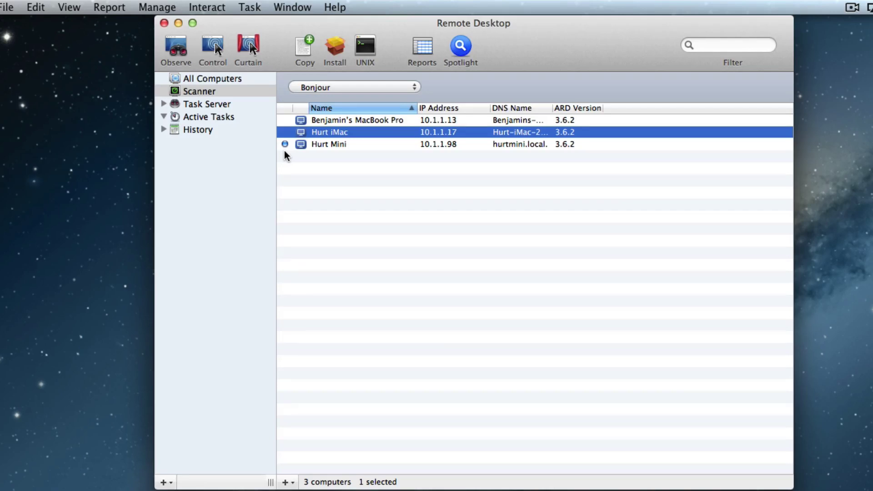
pyautogui.doubleClick(329, 143)
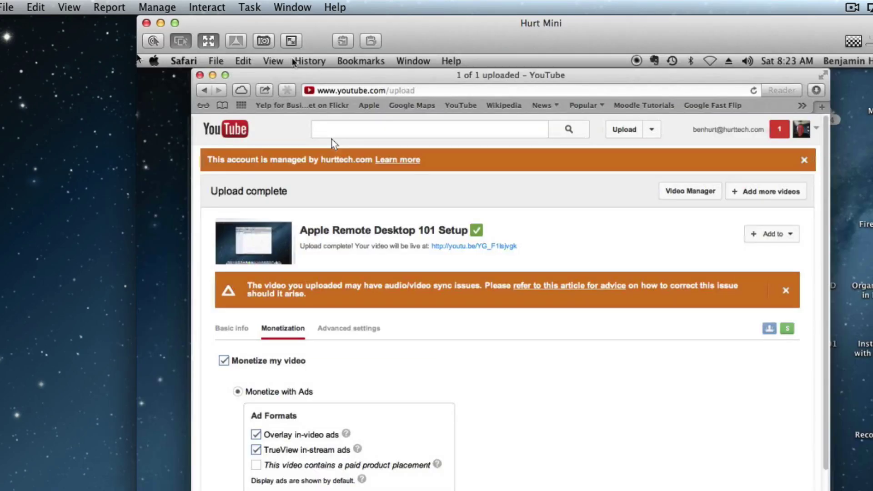
pyautogui.click(148, 24)
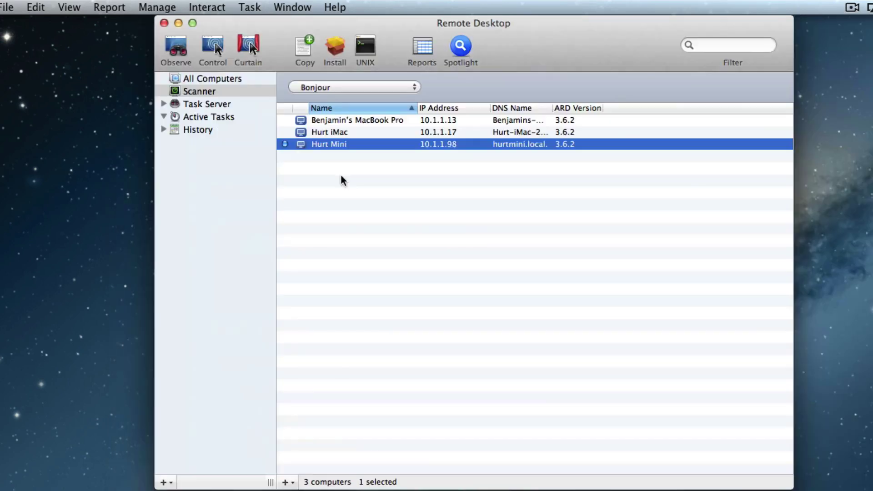
pyautogui.click(211, 92)
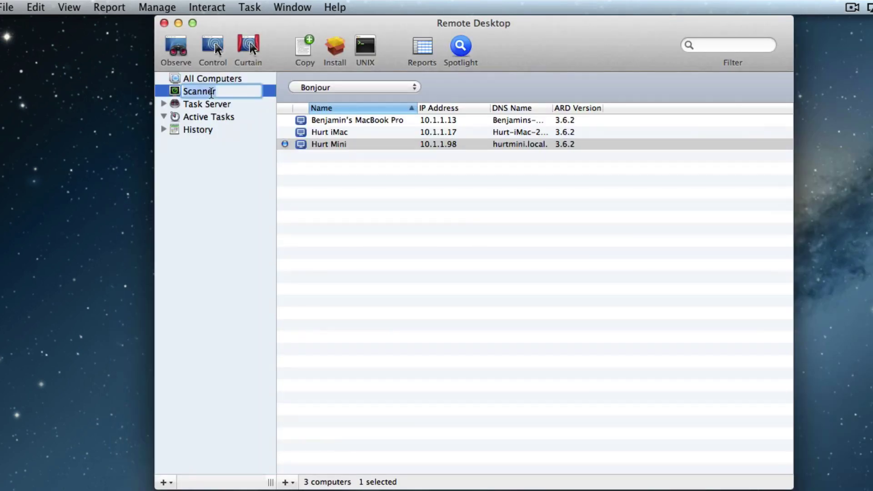
pyautogui.click(173, 77)
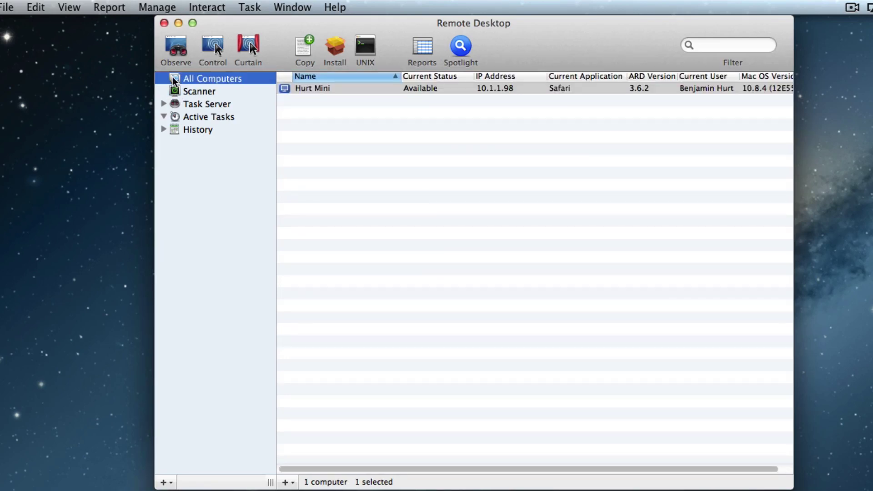
pyautogui.click(321, 89)
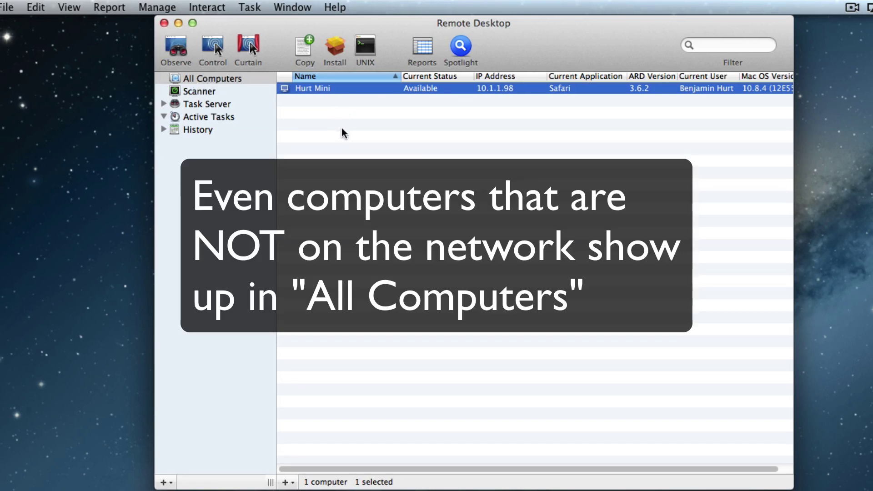
pyautogui.click(191, 91)
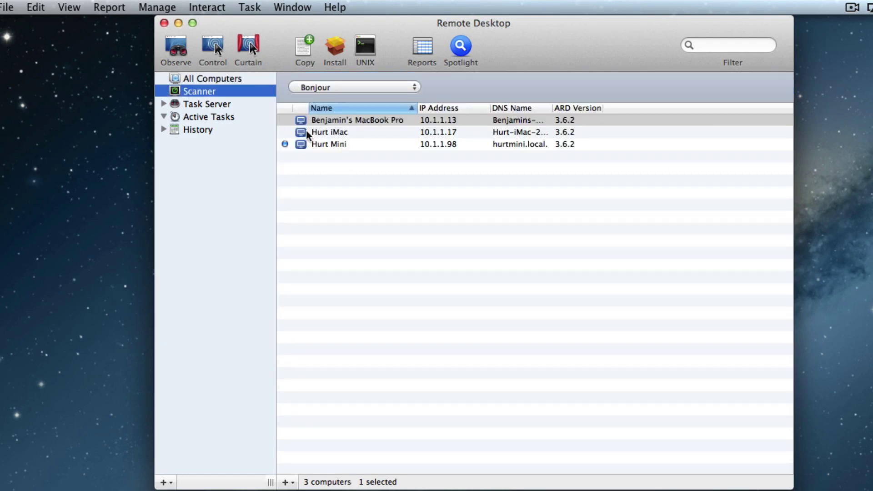
# Step: Select Hurt iMac and Hurt Mini together and observe both in one window
pyautogui.click(321, 132)
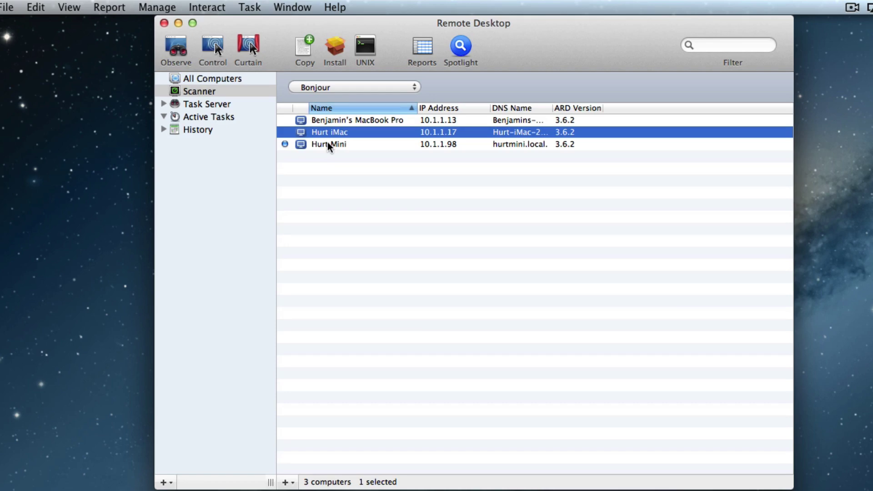
pyautogui.keyDown('shift'); pyautogui.click(328, 143); pyautogui.keyUp('shift')
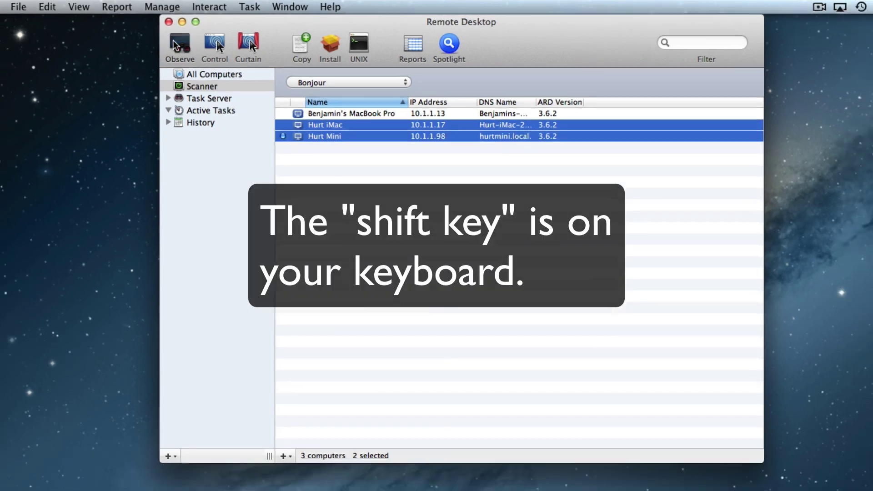
pyautogui.click(173, 40)
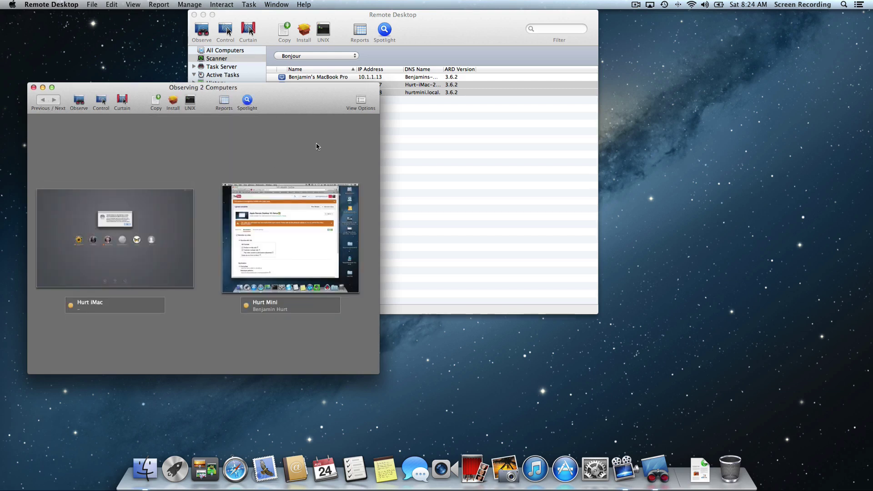
# Step: Move the Observing window to the screen top, enlarge it, and open Hurt iMac's screen
pyautogui.moveTo(297, 75); pyautogui.dragTo(301, 25)
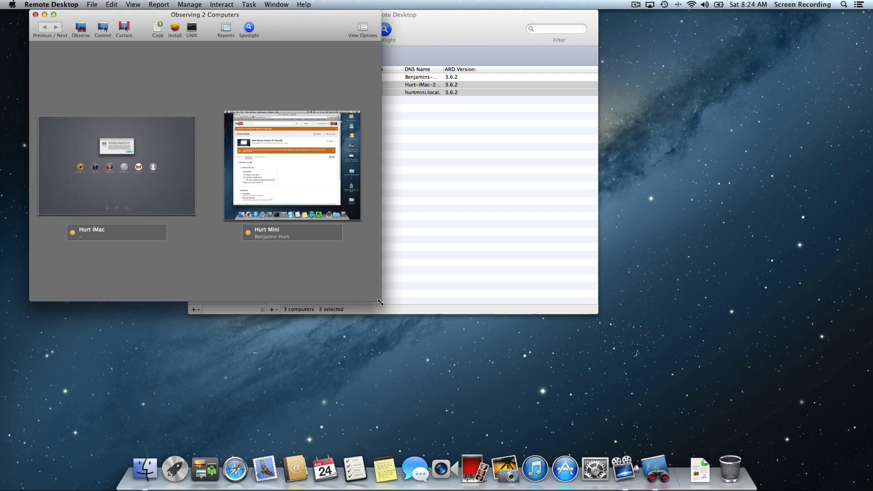
pyautogui.moveTo(381, 302); pyautogui.dragTo(494, 389)
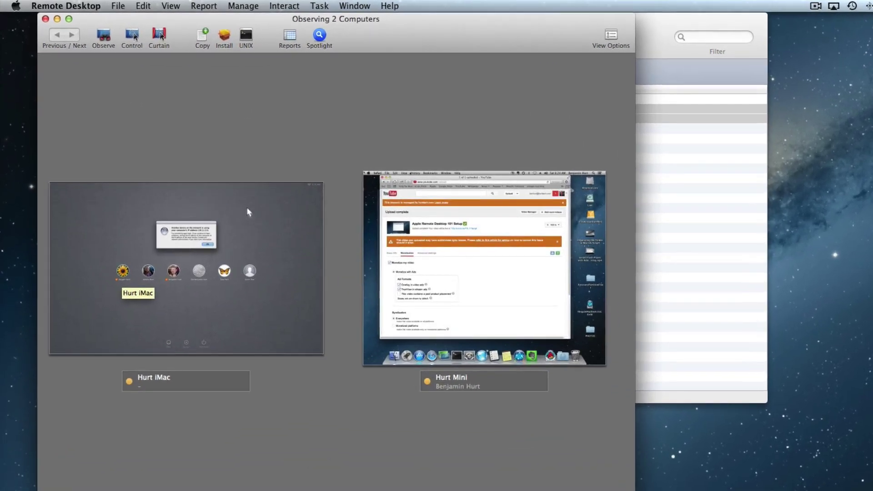
pyautogui.click(208, 195)
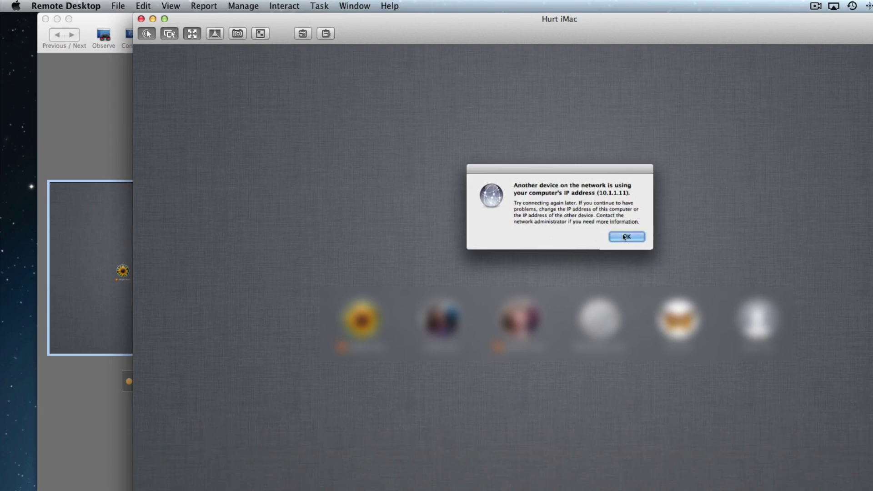
# Step: Close the Hurt iMac window, try controlling both Macs, and dismiss the one-computer-only alert
pyautogui.click(141, 20)
pyautogui.click(397, 333)
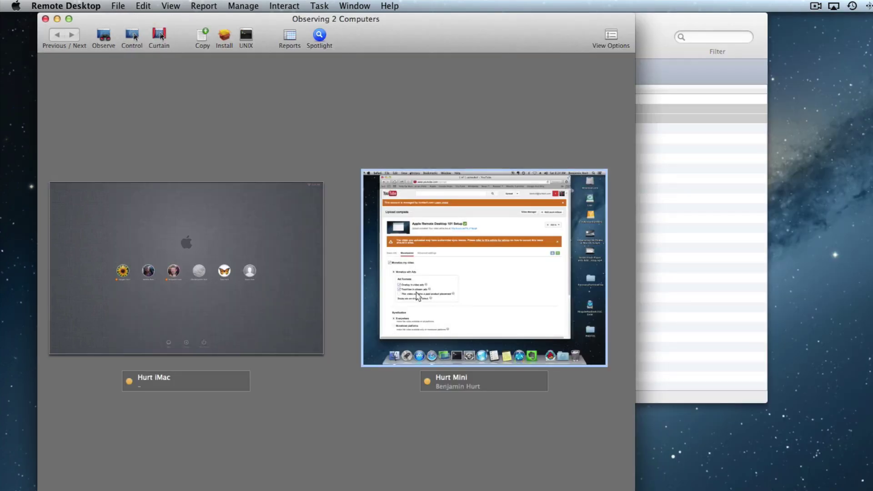
pyautogui.click(132, 36)
pyautogui.click(167, 239)
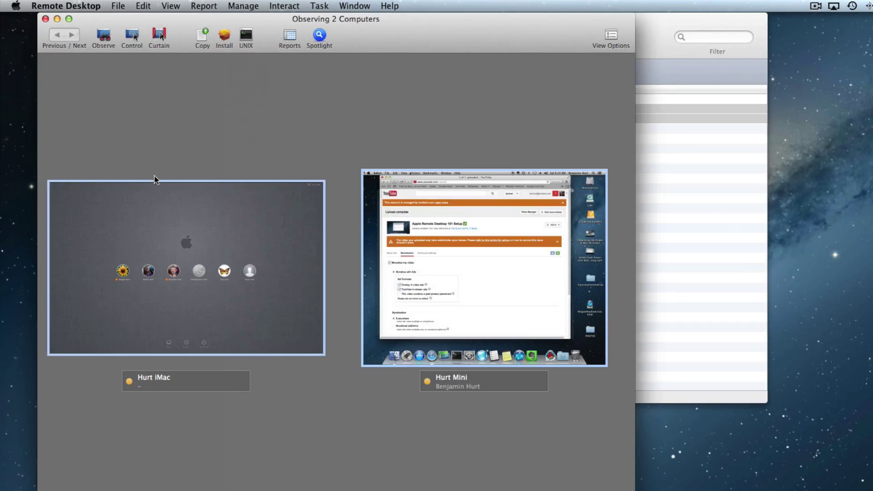
pyautogui.click(132, 36)
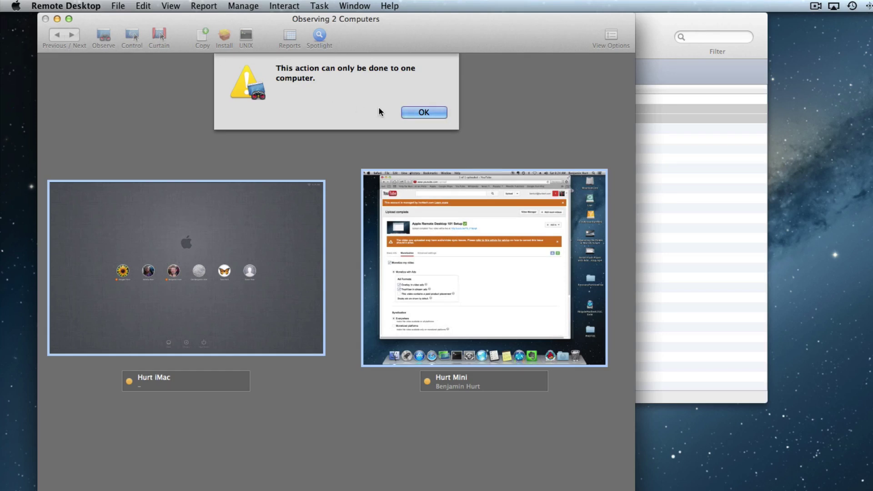
pyautogui.click(410, 113)
pyautogui.press('super+w')
pyautogui.click(396, 109)
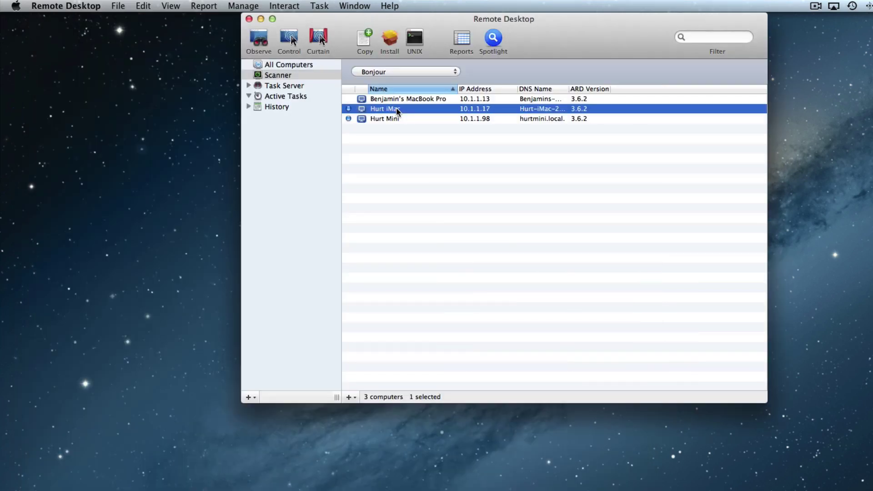
pyautogui.click(396, 119)
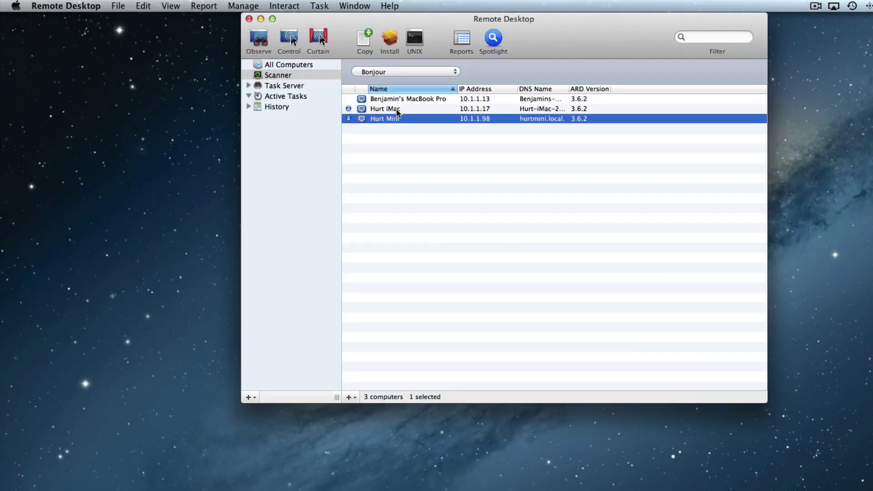
pyautogui.click(396, 108)
pyautogui.click(400, 100)
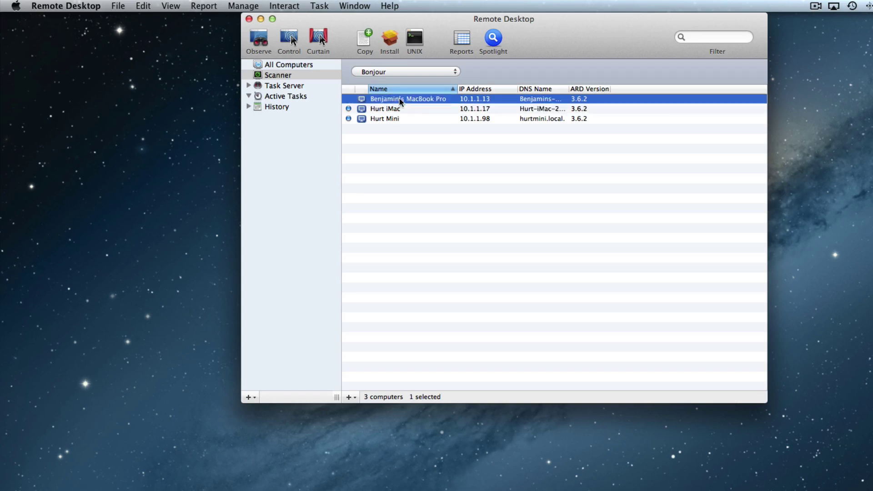
pyautogui.doubleClick(436, 99)
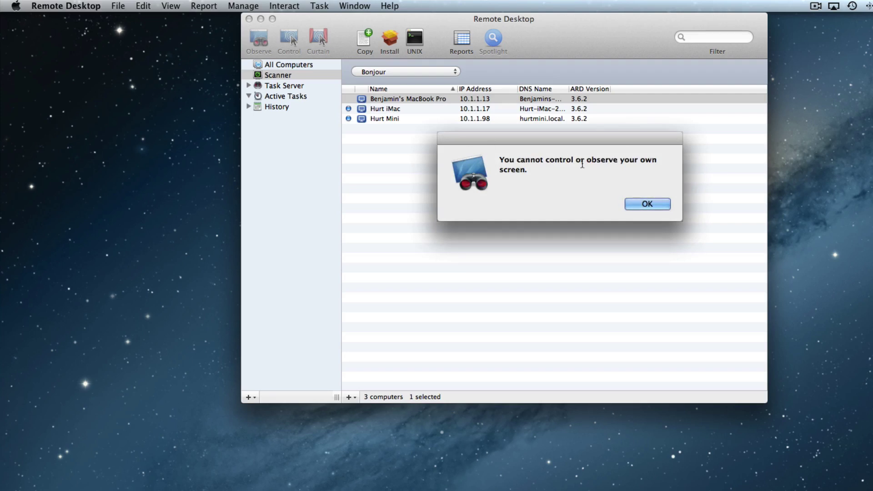
pyautogui.click(634, 203)
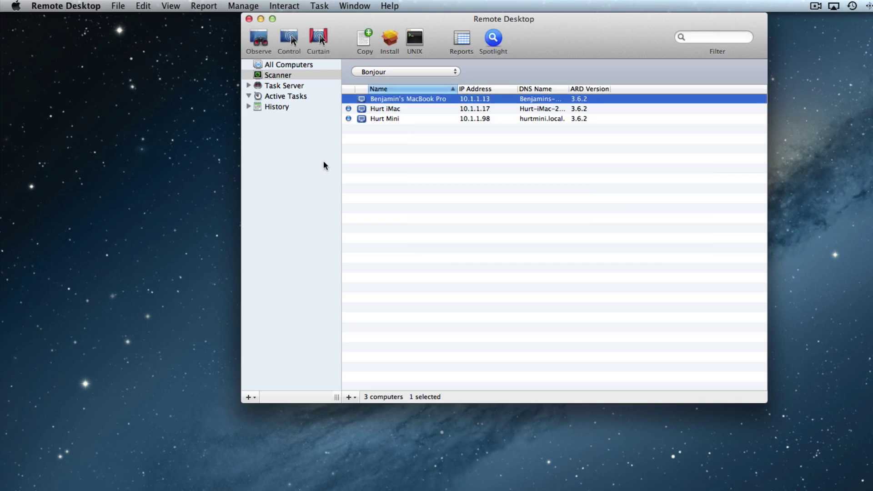